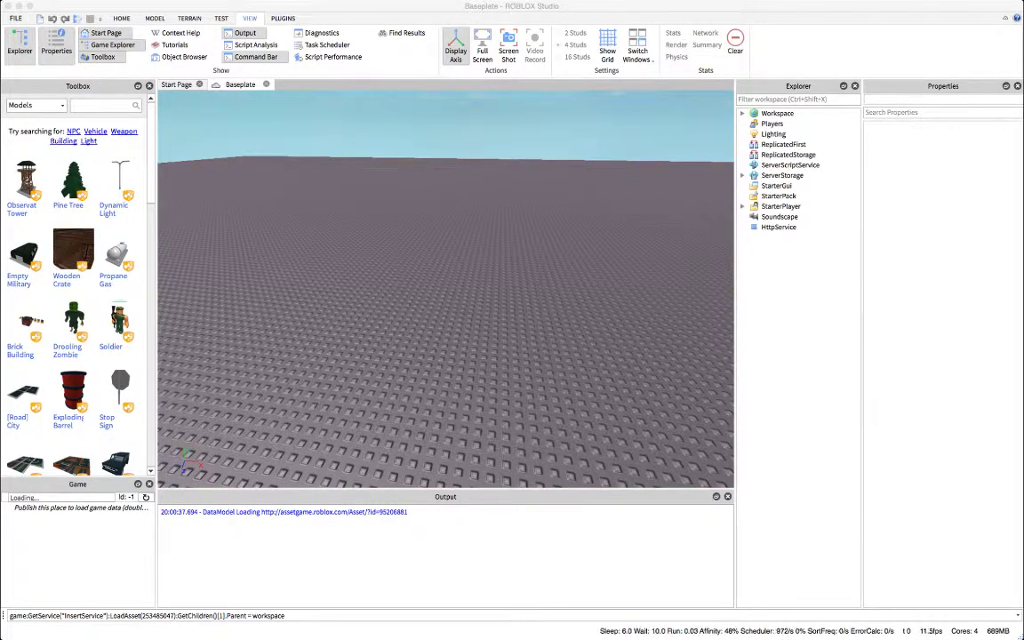
Switch to Roblox Studio and toggle the Properties window off and back on.
key("super+Tab")
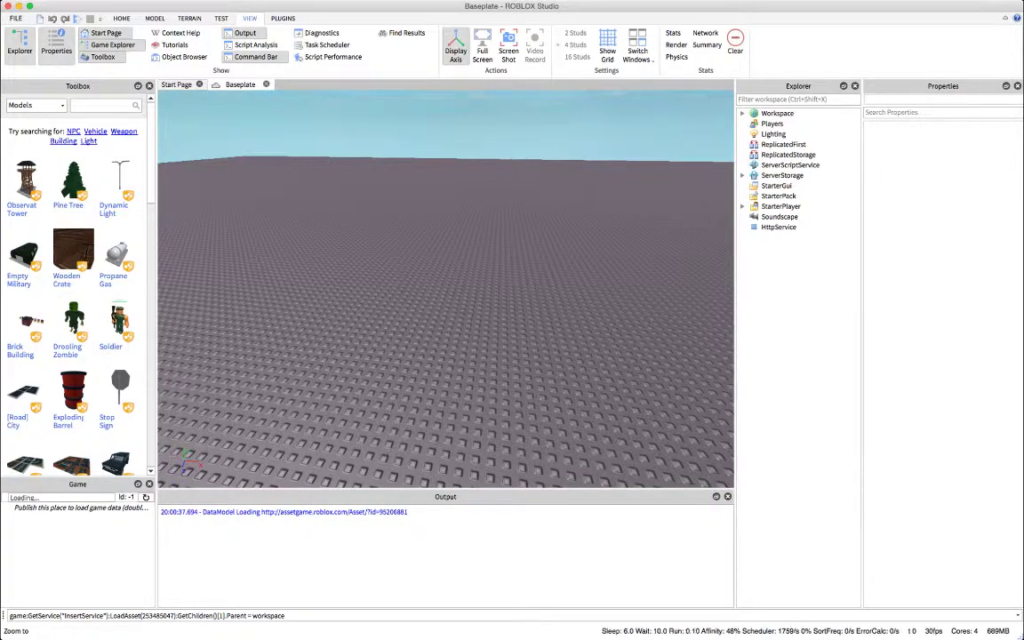
scroll(446, 267, "up", 5)
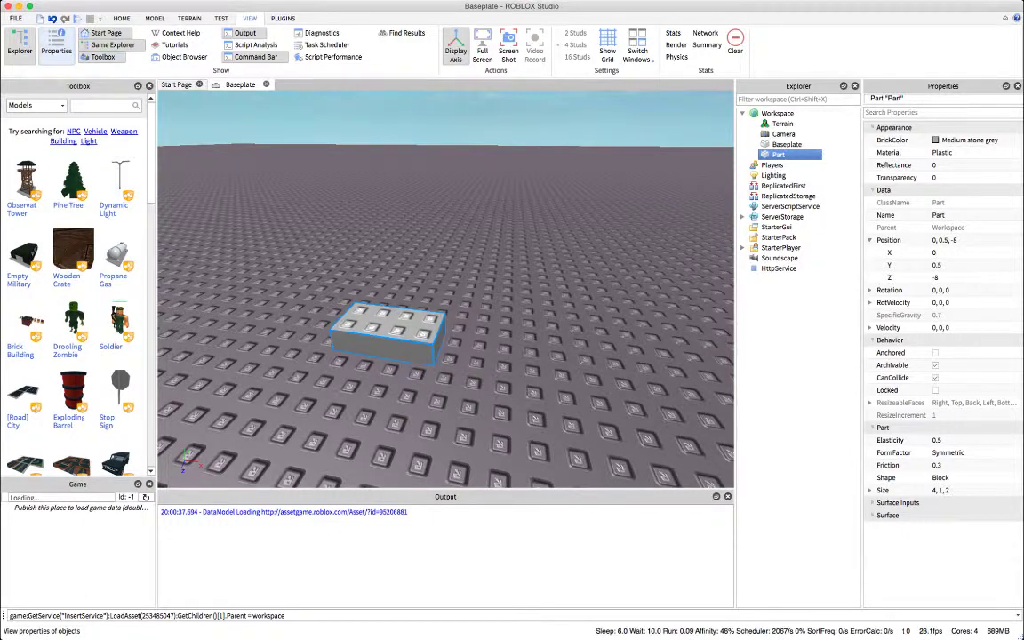
left_click(56, 44)
left_click(56, 44)
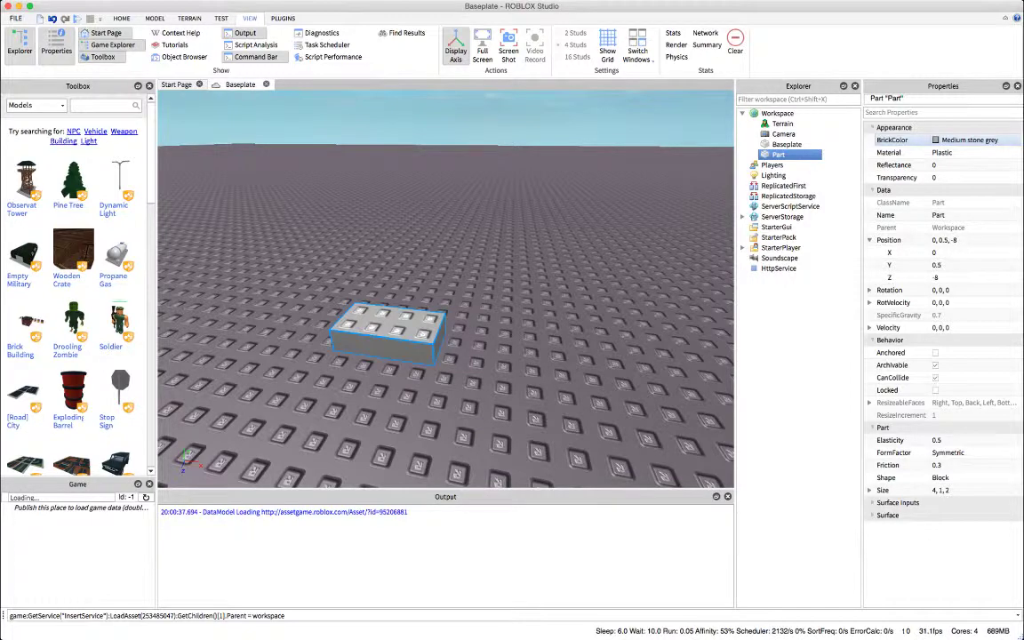
Set the selected part's BrickColor to Burgundy.
left_click(969, 139)
scroll(969, 140, "down", 4)
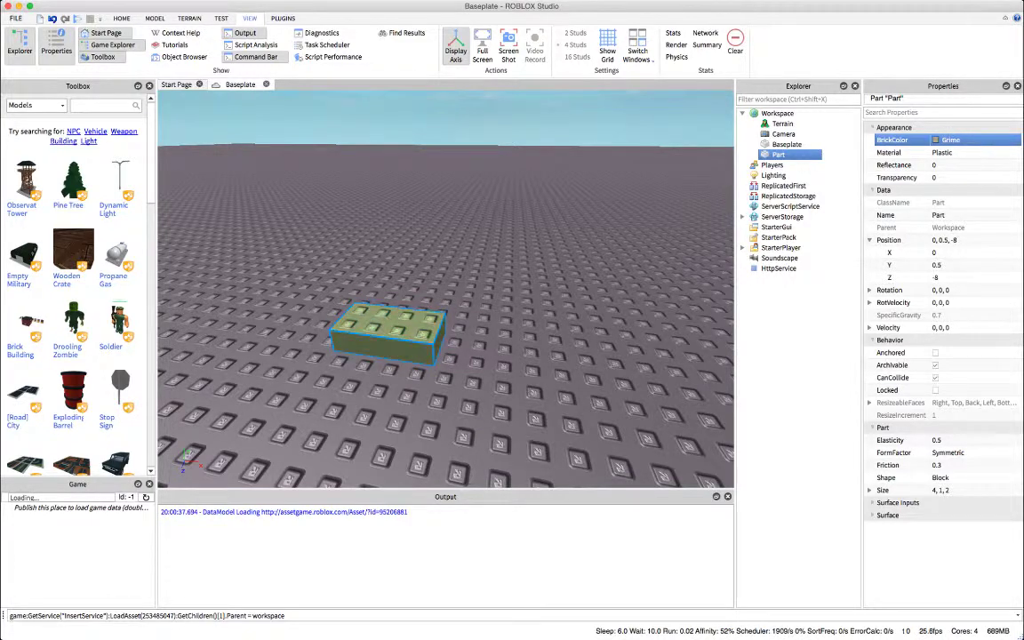
scroll(968, 140, "down", 3)
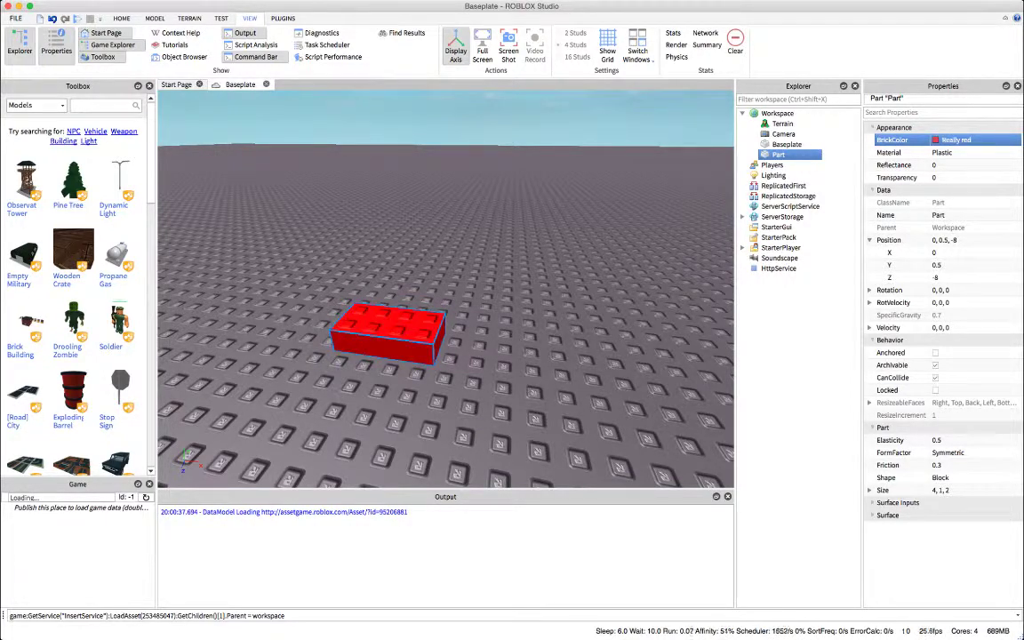
scroll(968, 139, "down", 1)
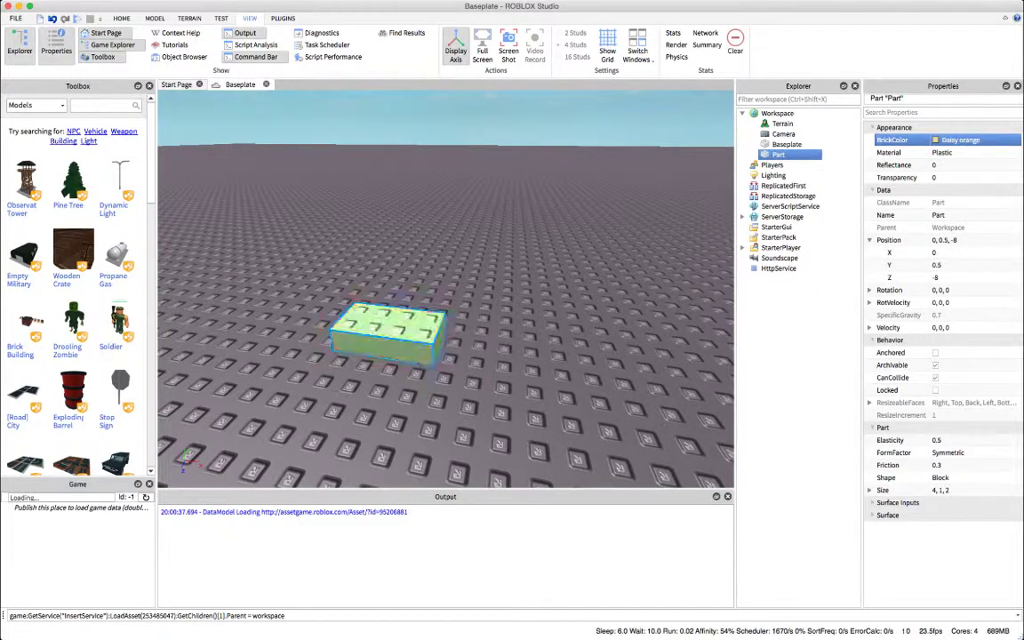
scroll(968, 140, "down", 1)
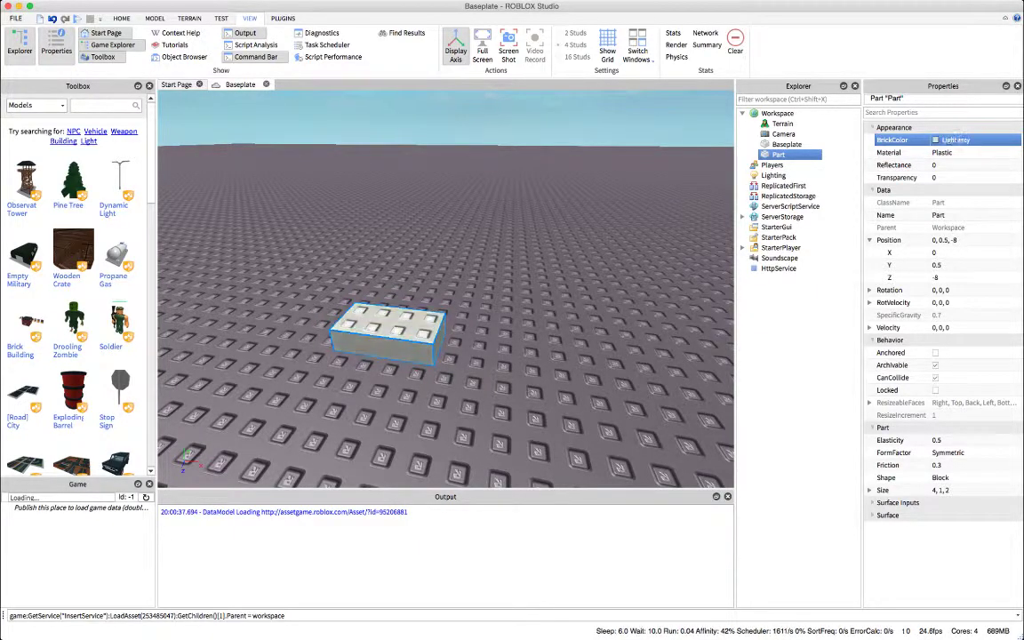
scroll(968, 140, "down", 4)
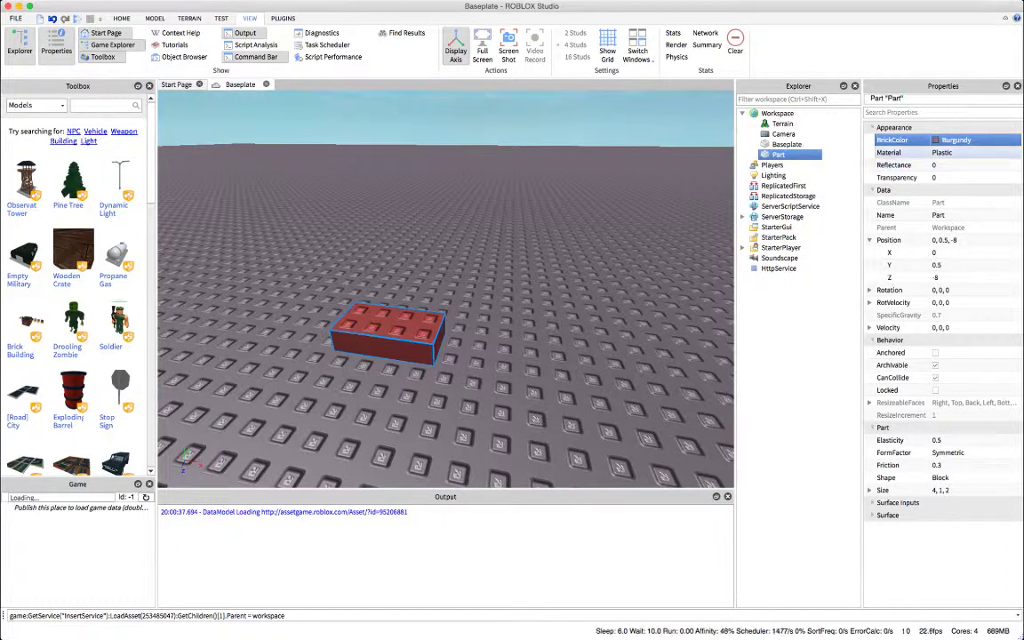
Change the part's material to Granite and view its surface up close.
left_click(905, 152)
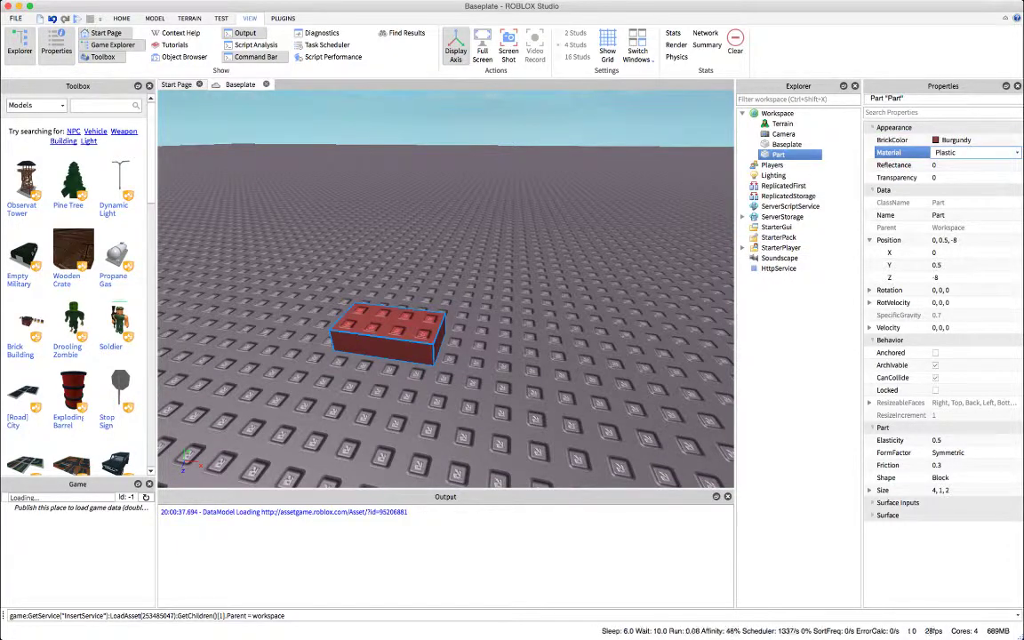
left_click(969, 267)
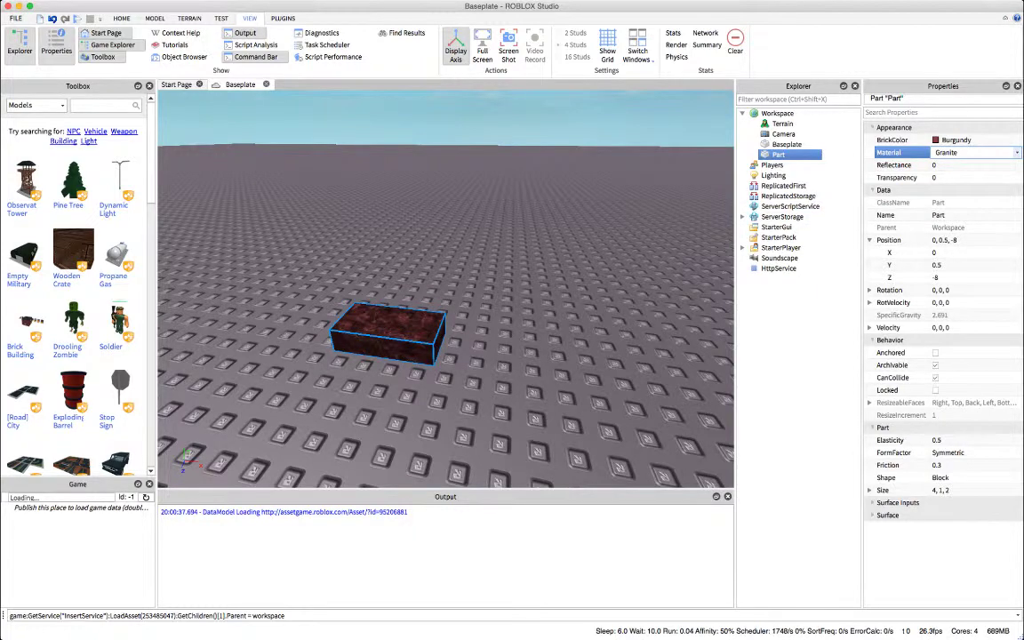
scroll(444, 289, "up", 3)
right_click_drag(444, 289, 376, 366)
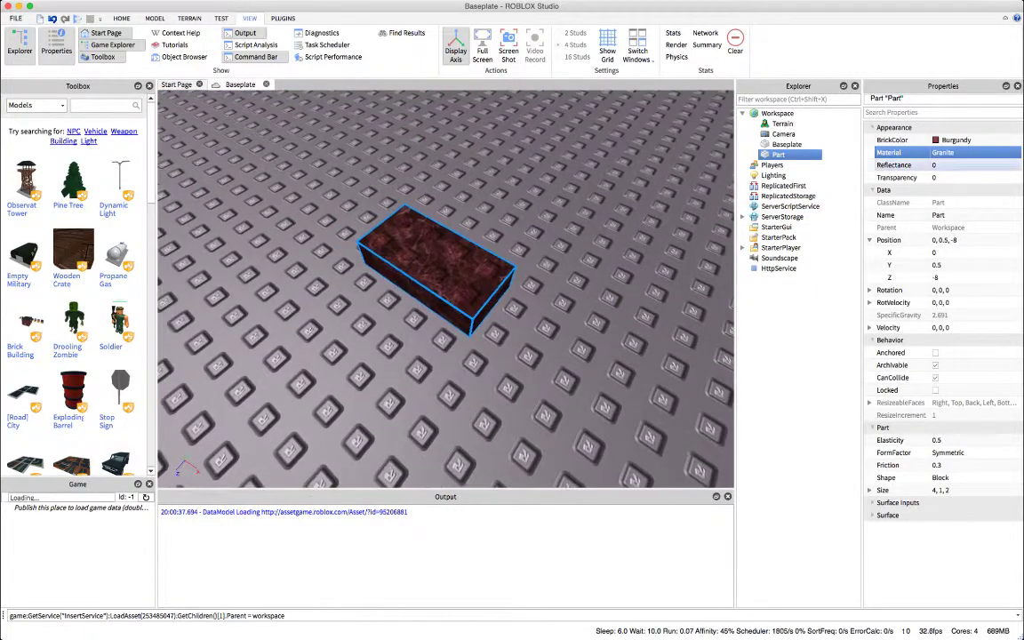
Try the Cobblestone material on the part and return the material to Plastic.
left_click(944, 153)
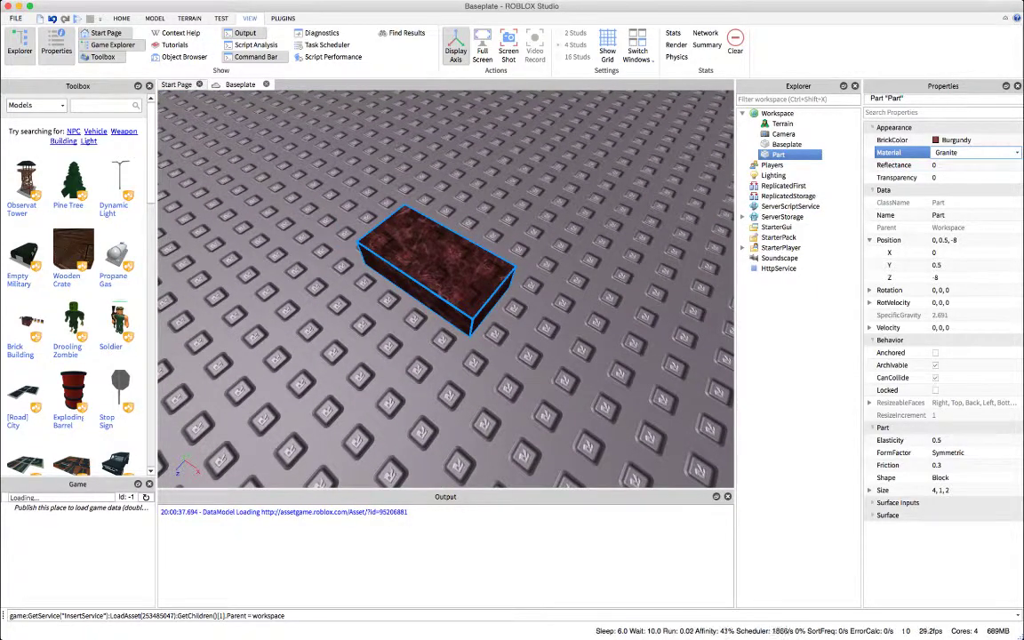
scroll(951, 152, "down", 3)
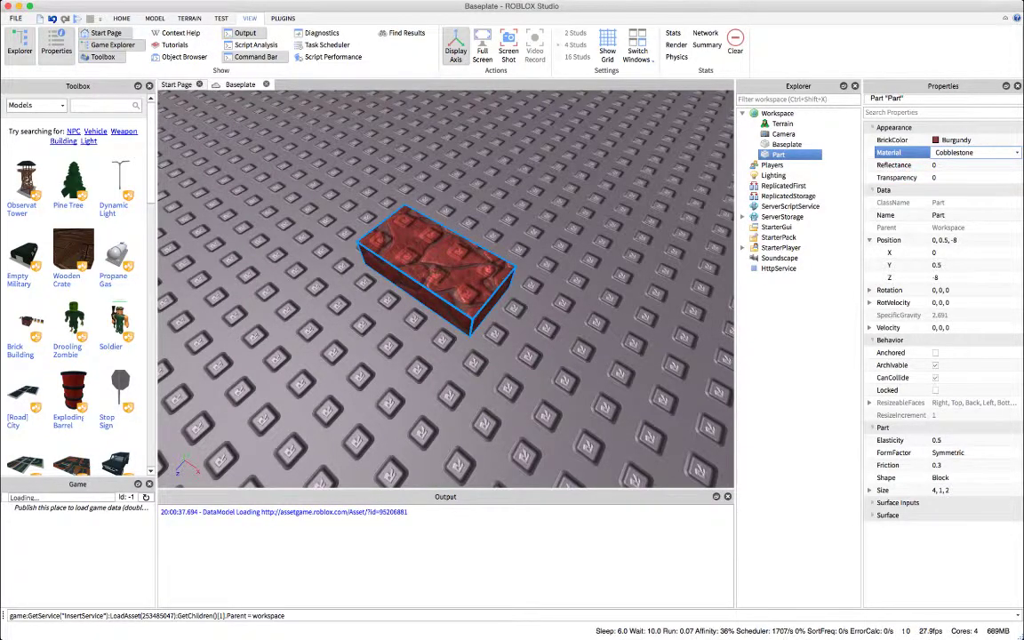
left_click(950, 189)
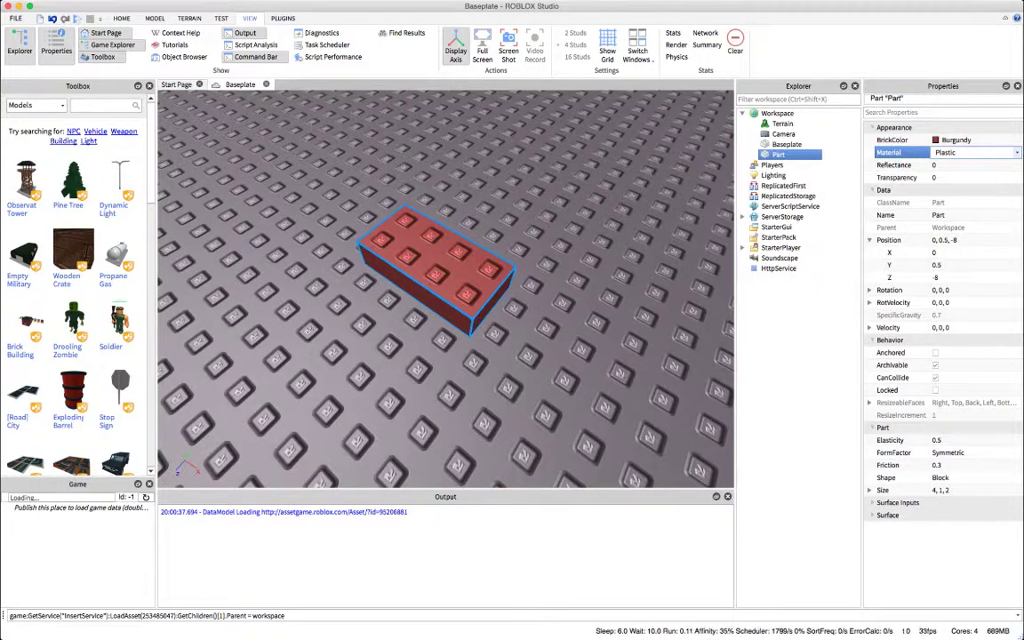
Set the part's transparency to 0.5, look at the part, and undo the transparency change.
left_click(942, 177)
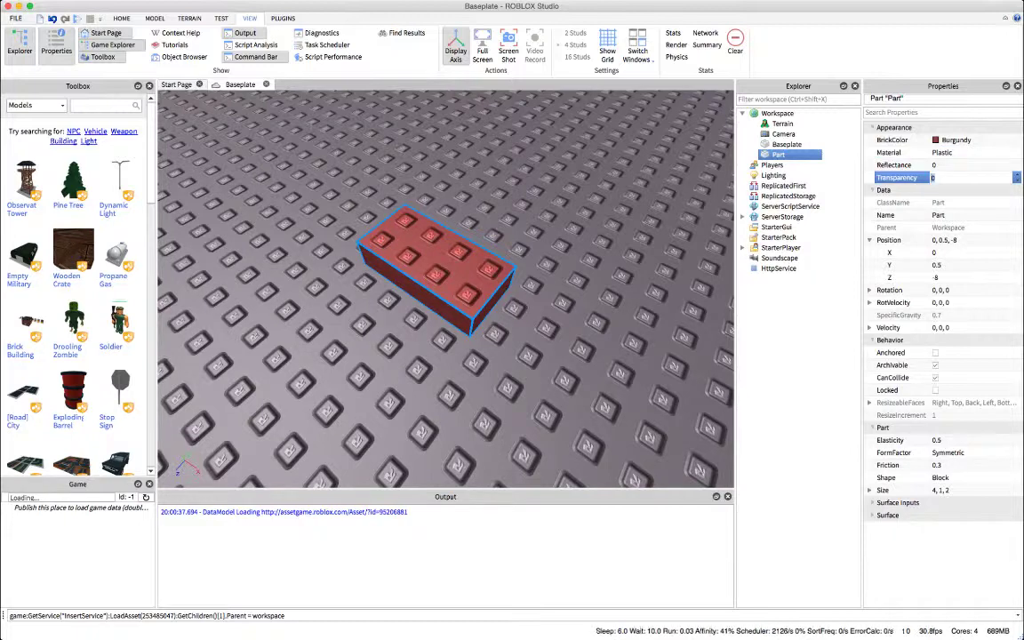
type("0.5")
key("Return")
mouse_move(435, 271)
right_mouse_down()
mouse_move(432, 200)
mouse_move(432, 253)
right_mouse_up()
key("super+z")
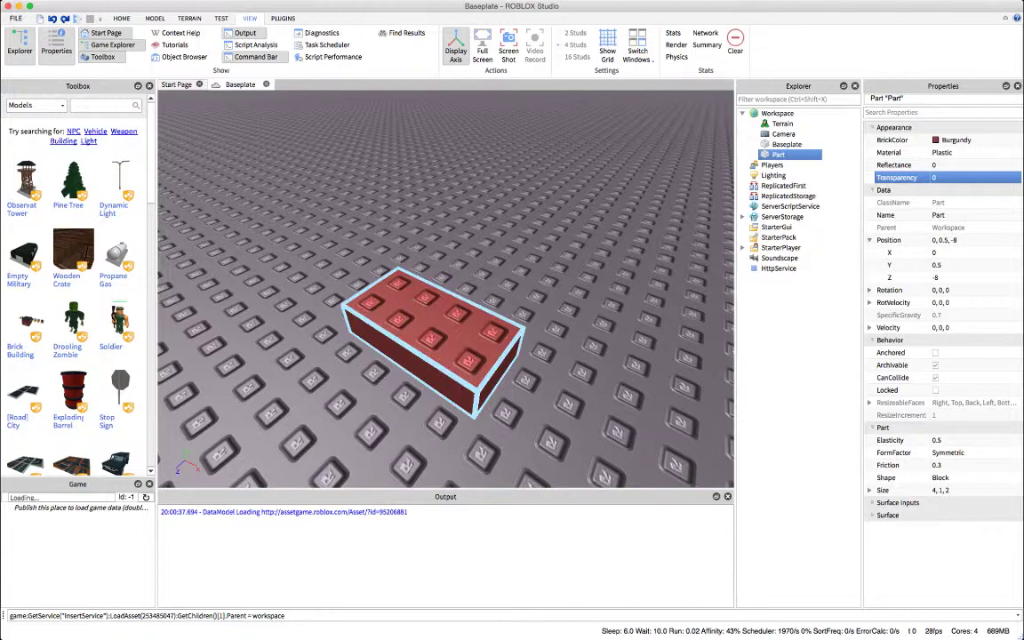
key("w")
mouse_move(433, 342)
right_mouse_down()
mouse_move(484, 289)
mouse_move(418, 320)
mouse_move(435, 324)
right_mouse_up()
key("s")
key("w")
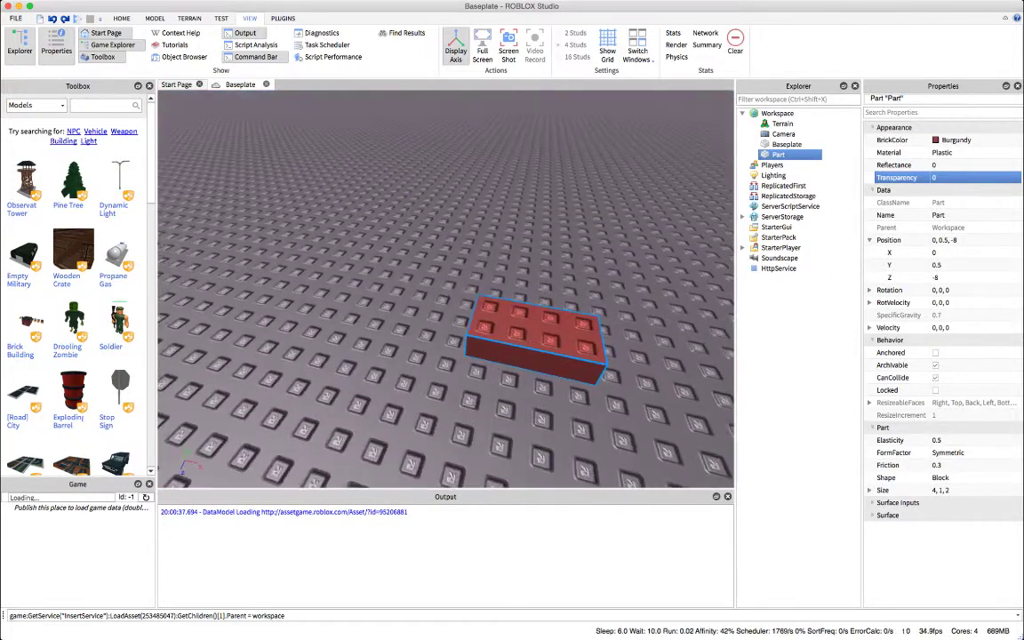
mouse_move(540, 336)
left_mouse_down()
mouse_move(521, 253)
mouse_move(504, 353)
mouse_move(540, 336)
left_mouse_up()
key("d")
key("q")
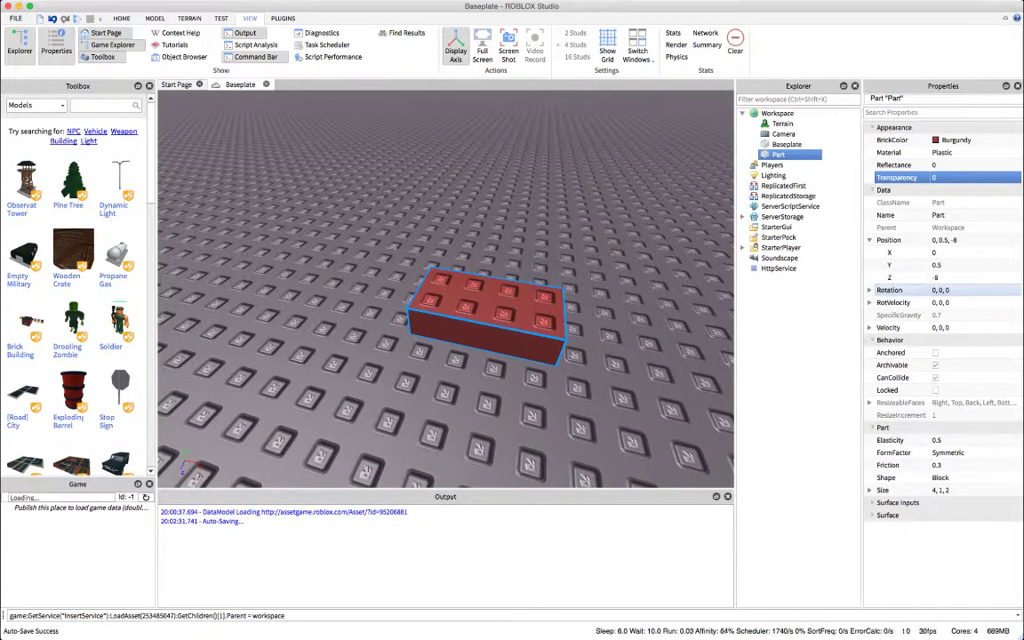
Anchor the part and move it across the baseplate to a Z position of -10.
left_click(942, 290)
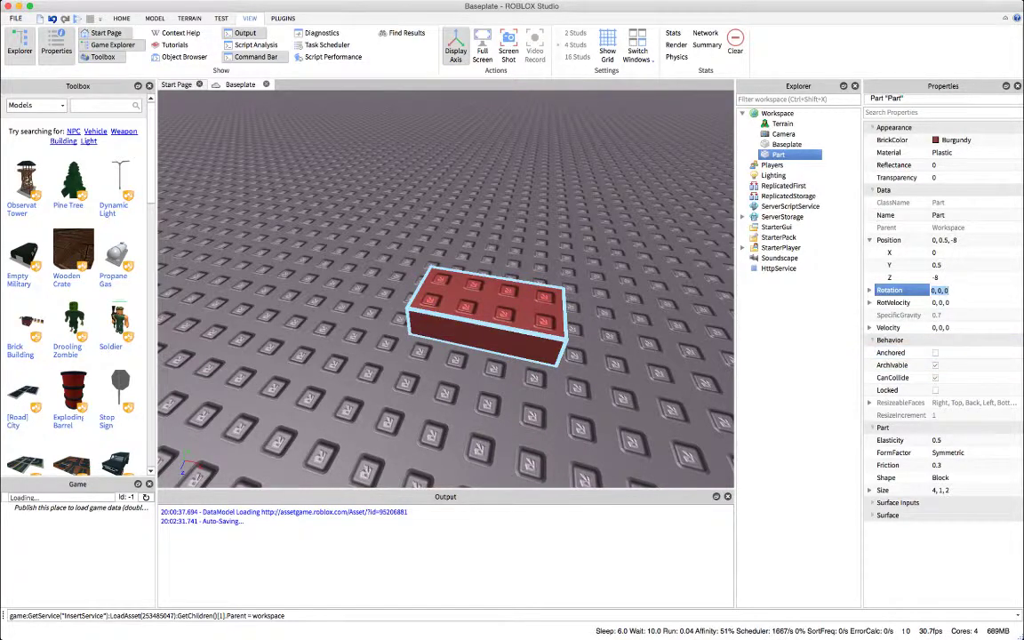
left_click(935, 352)
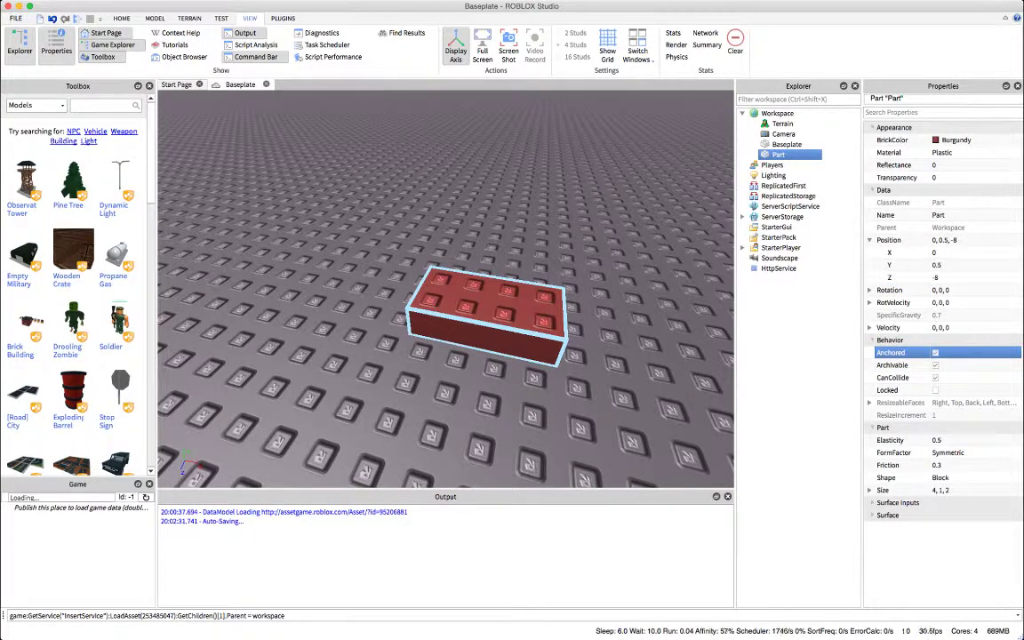
left_click_drag(487, 312, 497, 273)
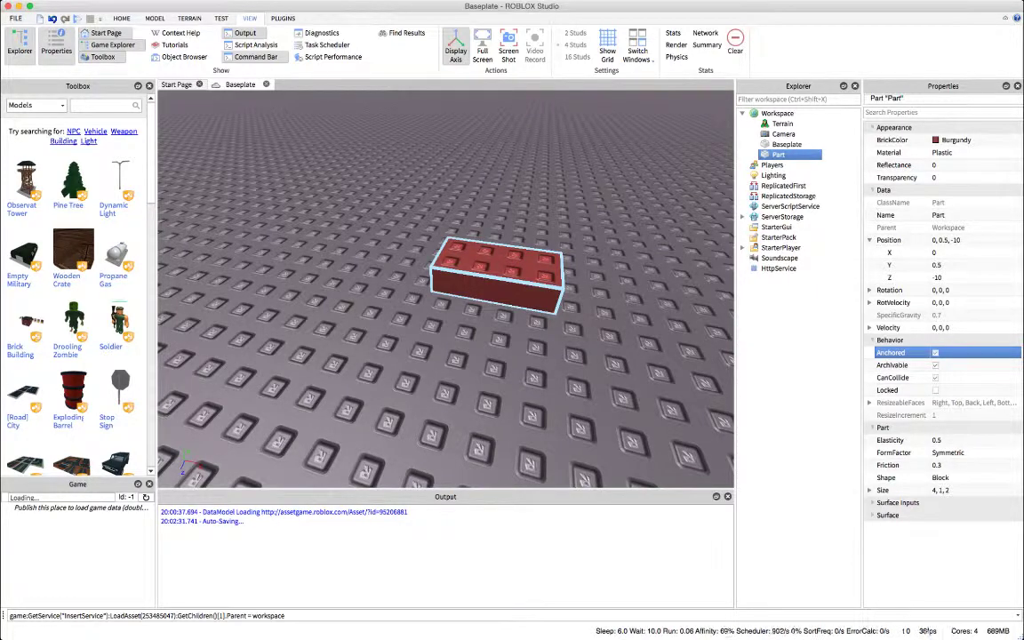
scroll(498, 275, "up", 4)
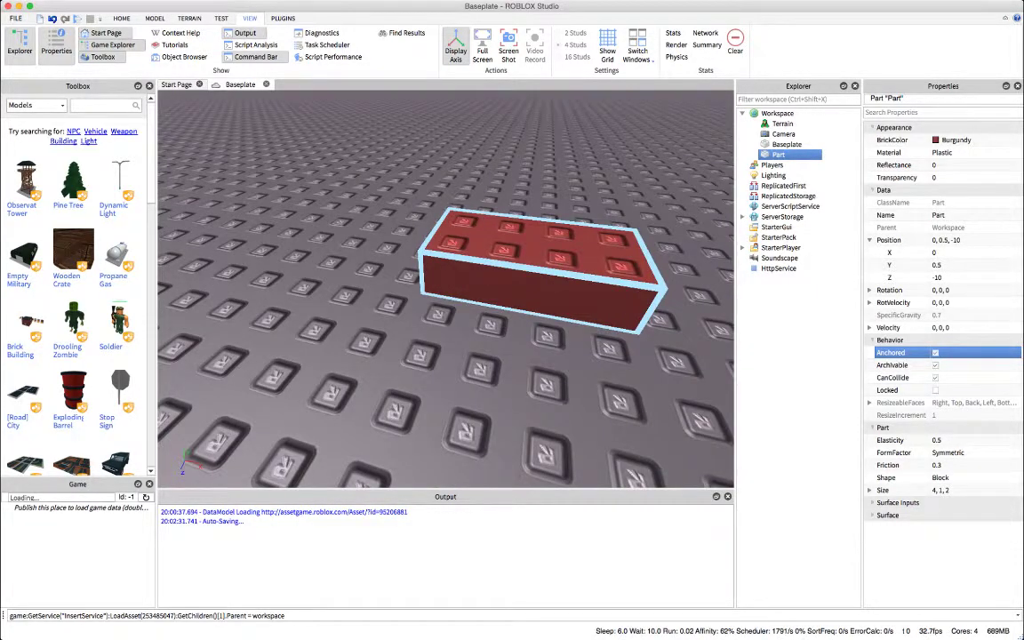
scroll(438, 286, "down", 3)
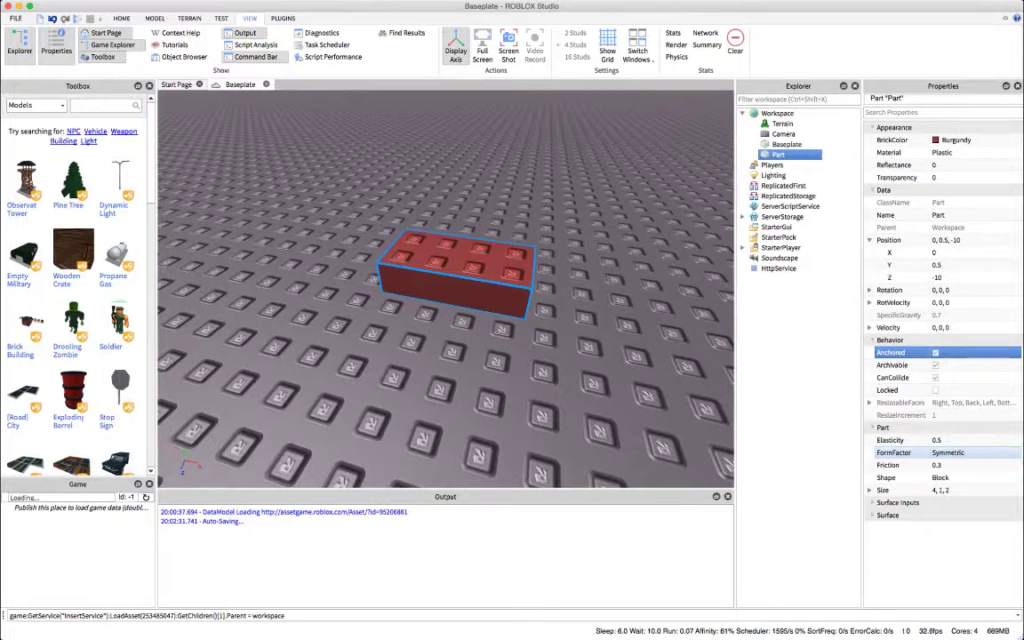
Switch the part's FormFactor to Custom and return it to Symmetric.
left_click(947, 452)
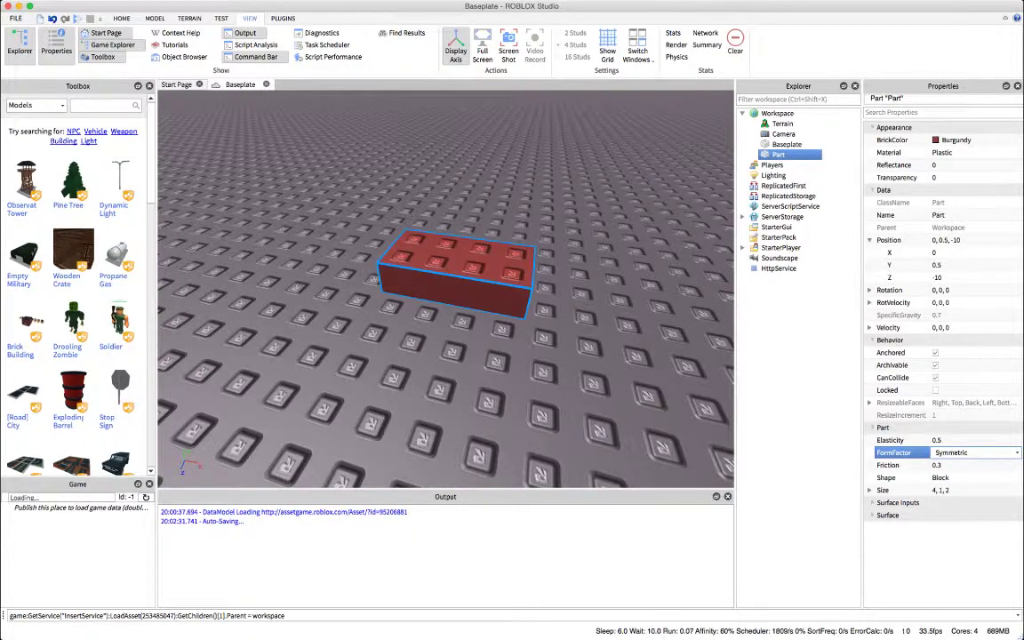
left_click(973, 452)
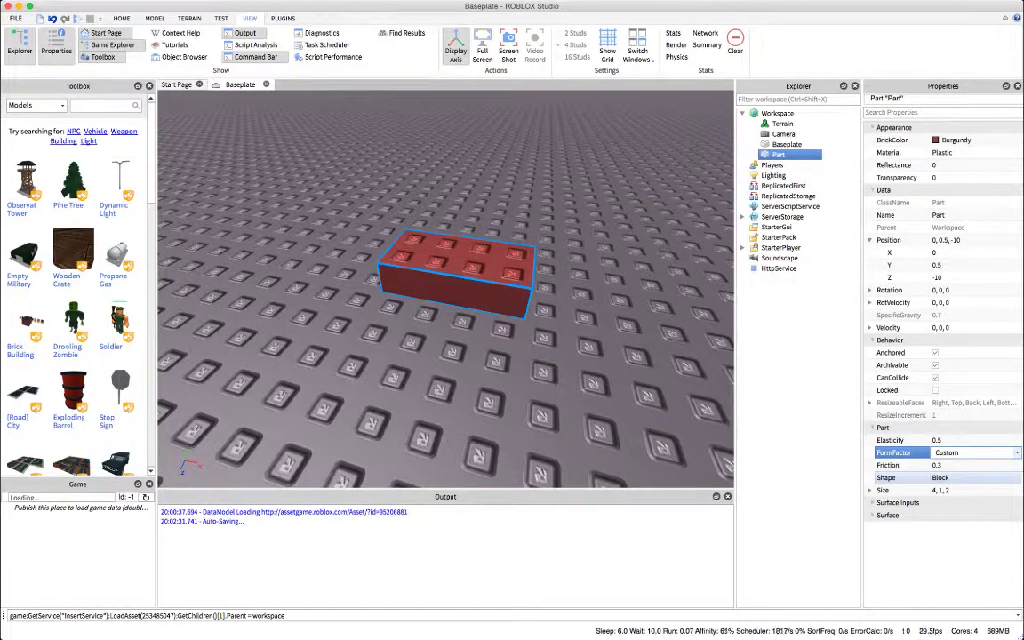
left_click(947, 490)
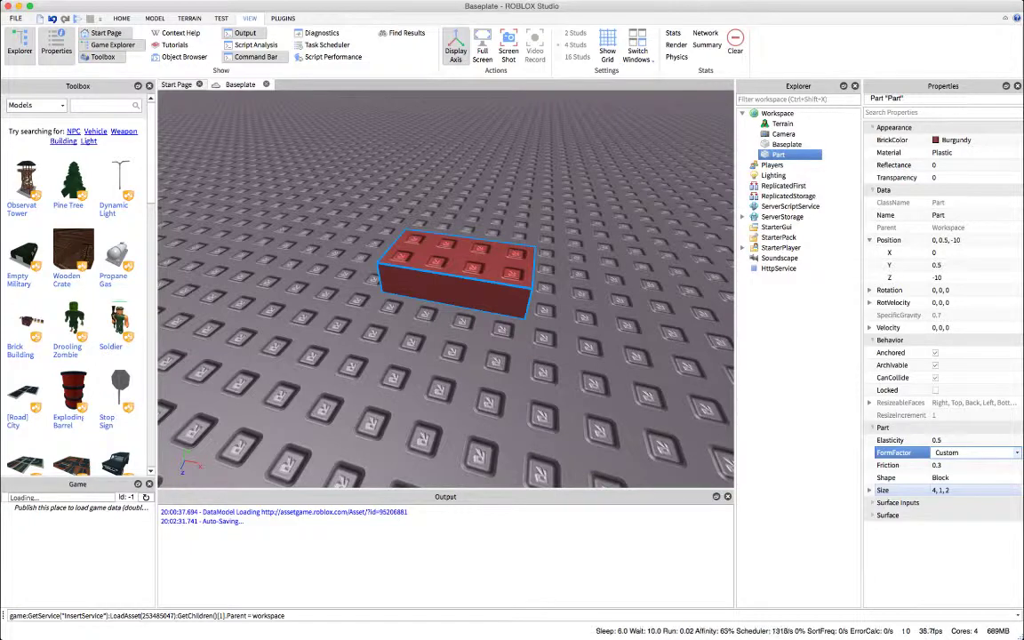
left_click(973, 453)
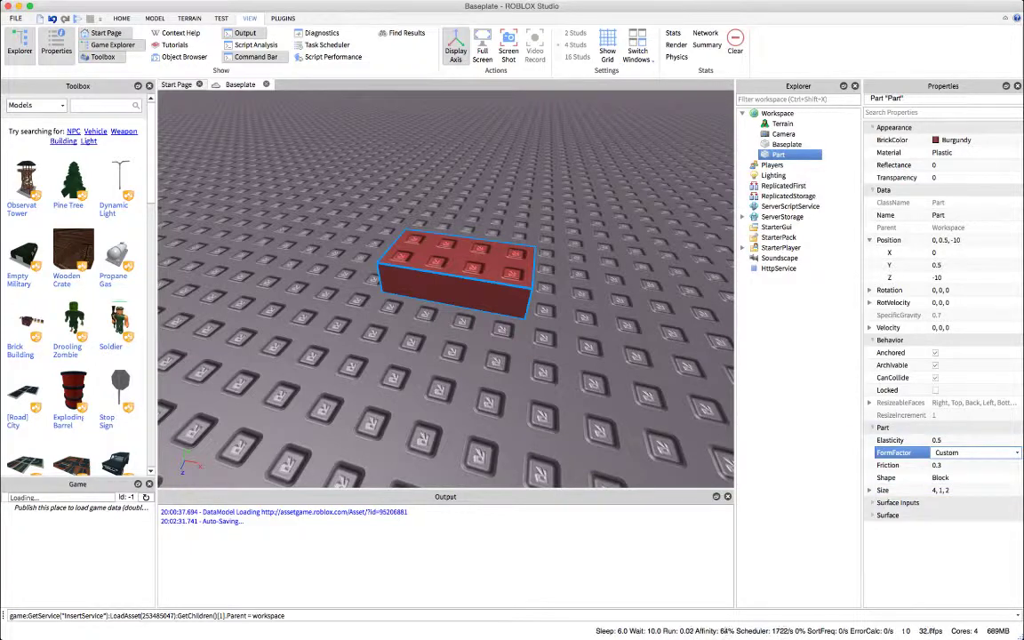
left_click(964, 415)
Set the part's size to 4, 1, 1.
left_click(947, 490)
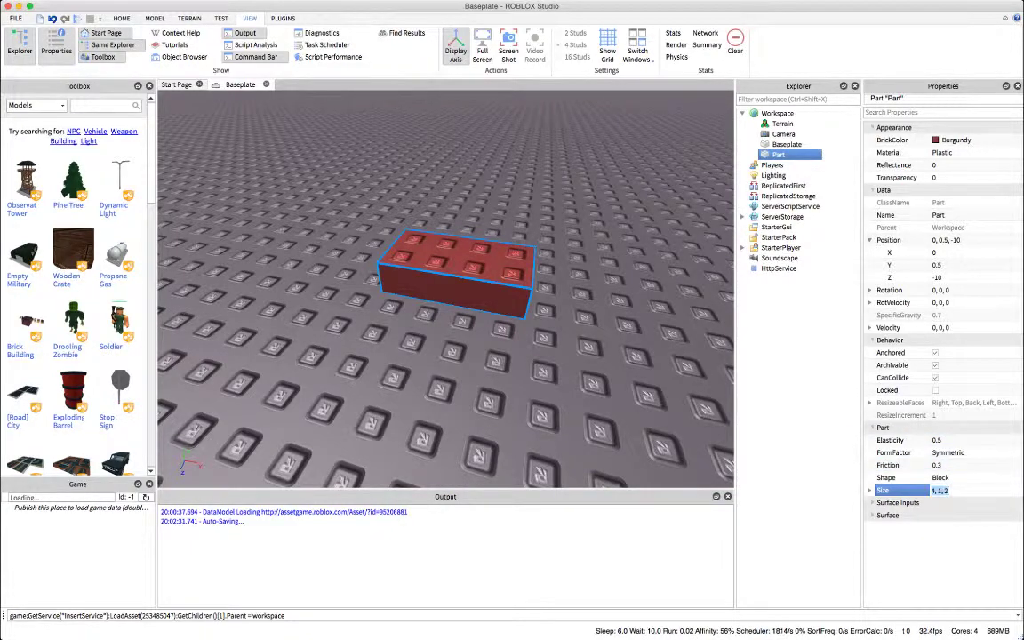
double_click(946, 490)
key("BackSpace")
type("1")
key("Return")
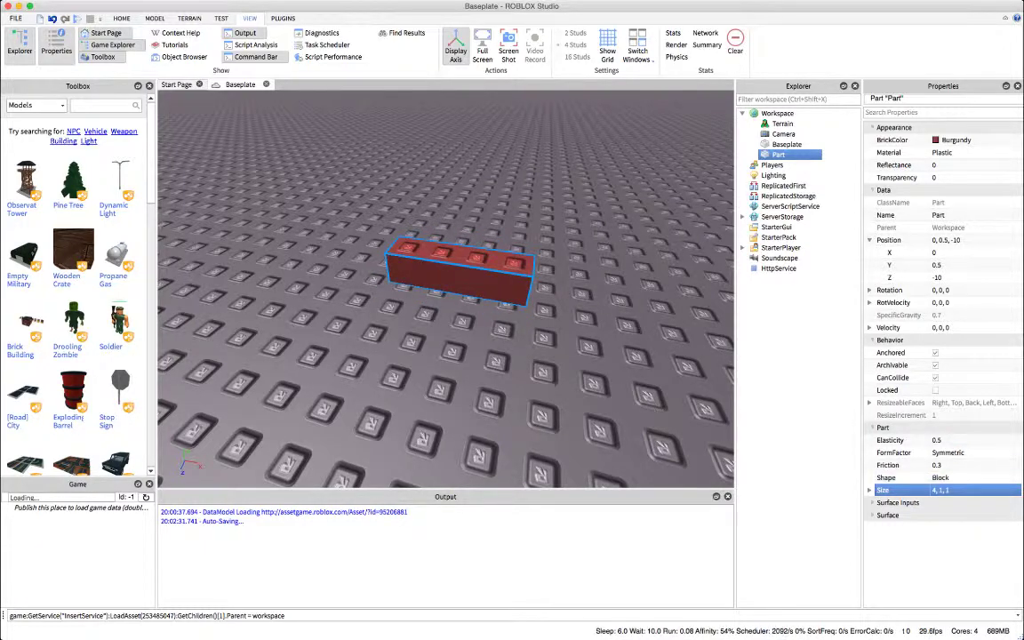
Set the part's FormFactor to Custom and its size to 4, 1, 0.2.
left_click(949, 452)
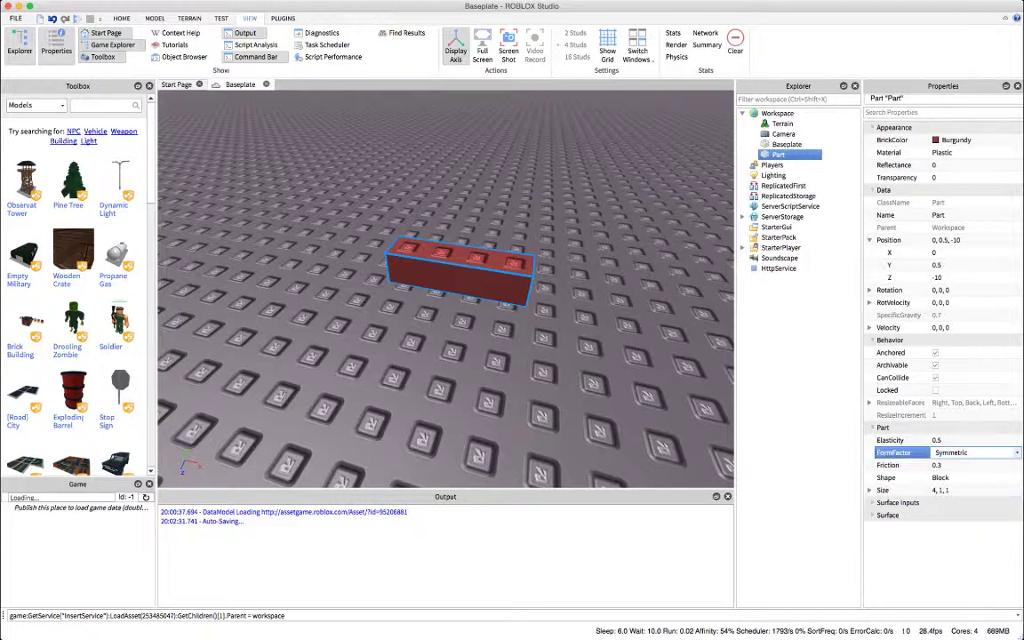
left_click(976, 452)
left_click(960, 489)
left_click(939, 491)
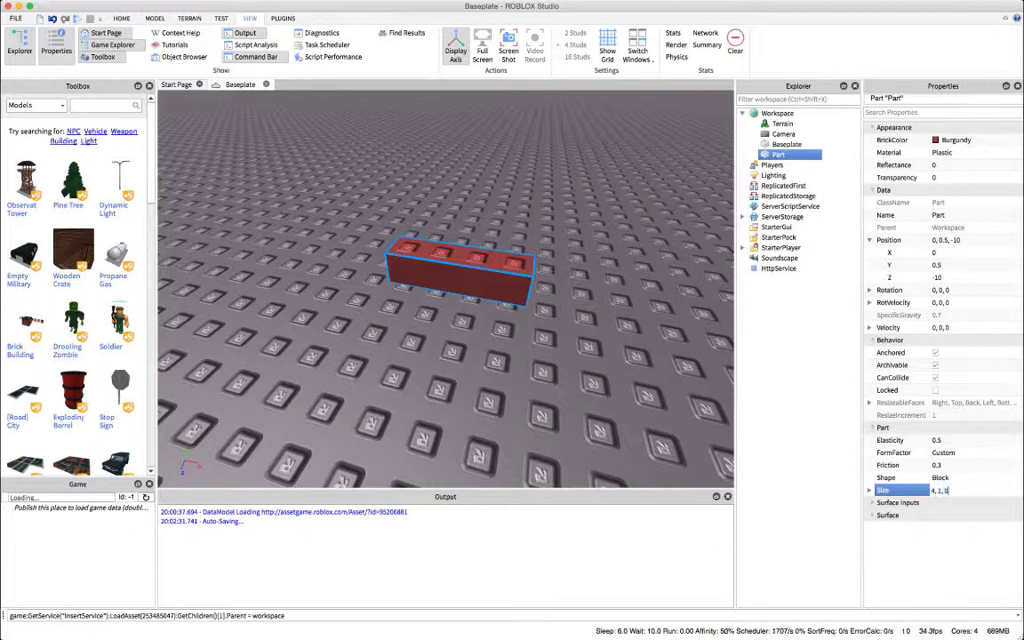
type("0.2")
key("Return")
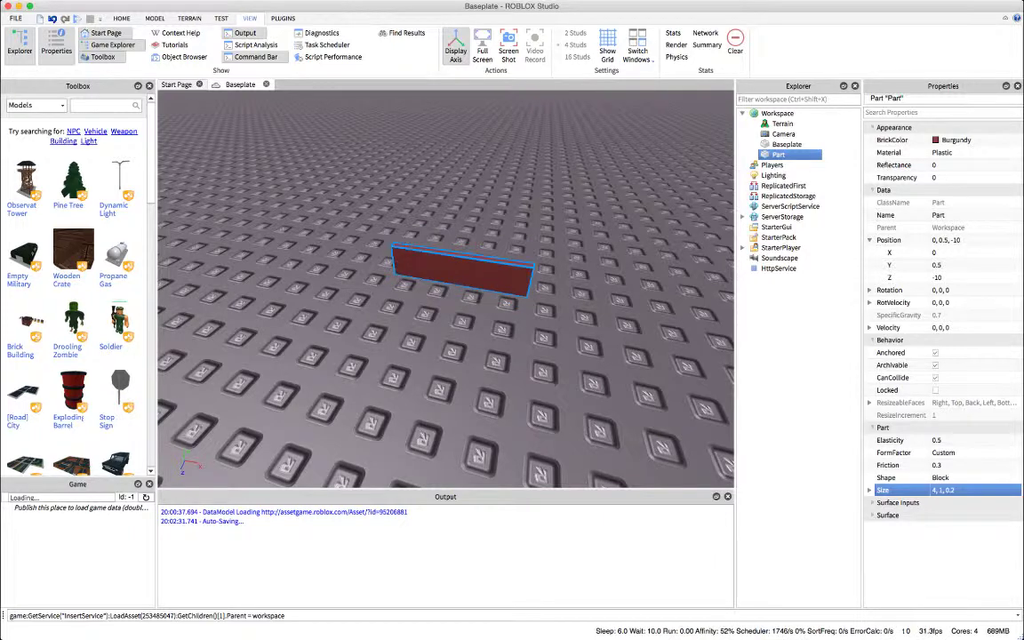
View the thin part up close, select it, and undo its size and FormFactor changes.
scroll(444, 284, "up", 5)
right_click_drag(426, 311, 480, 320)
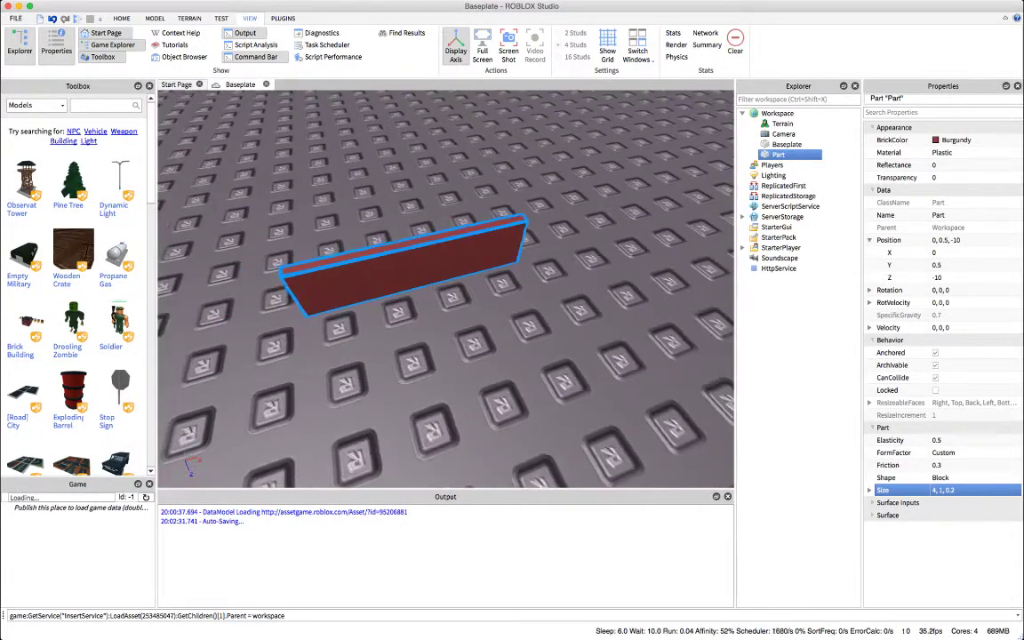
left_click(480, 355)
left_click(405, 271)
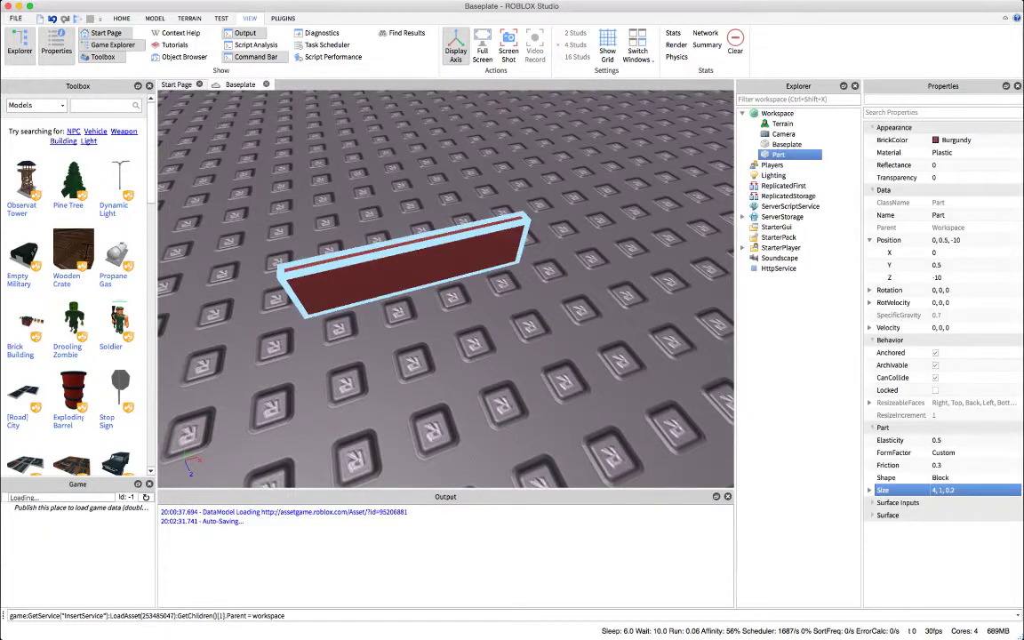
key("super+z")
key("super+z")
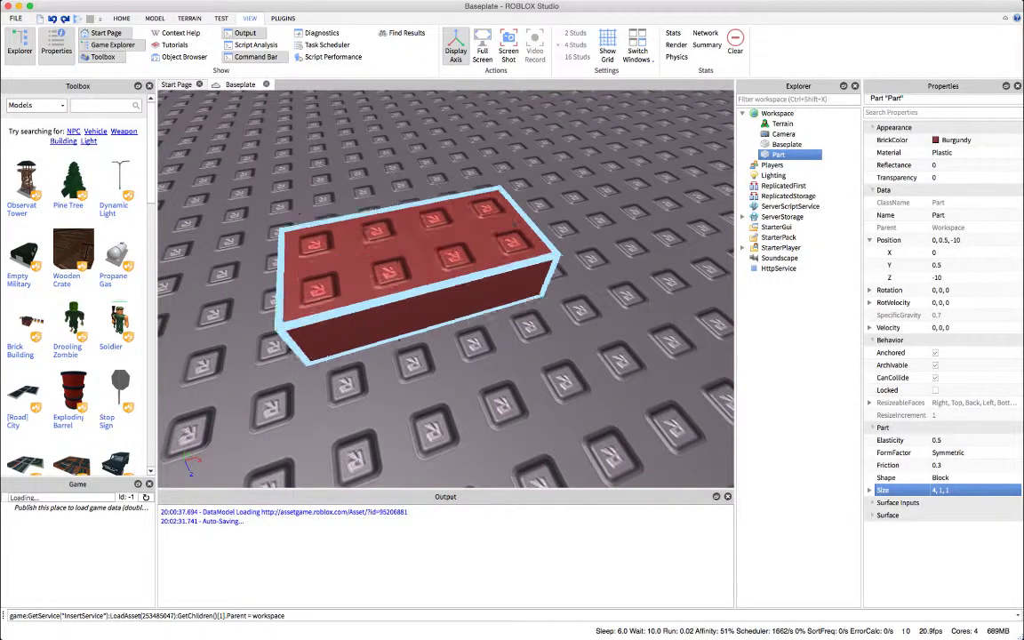
mouse_move(404, 271)
left_mouse_down()
mouse_move(336, 289)
mouse_move(391, 234)
mouse_move(405, 271)
left_mouse_up()
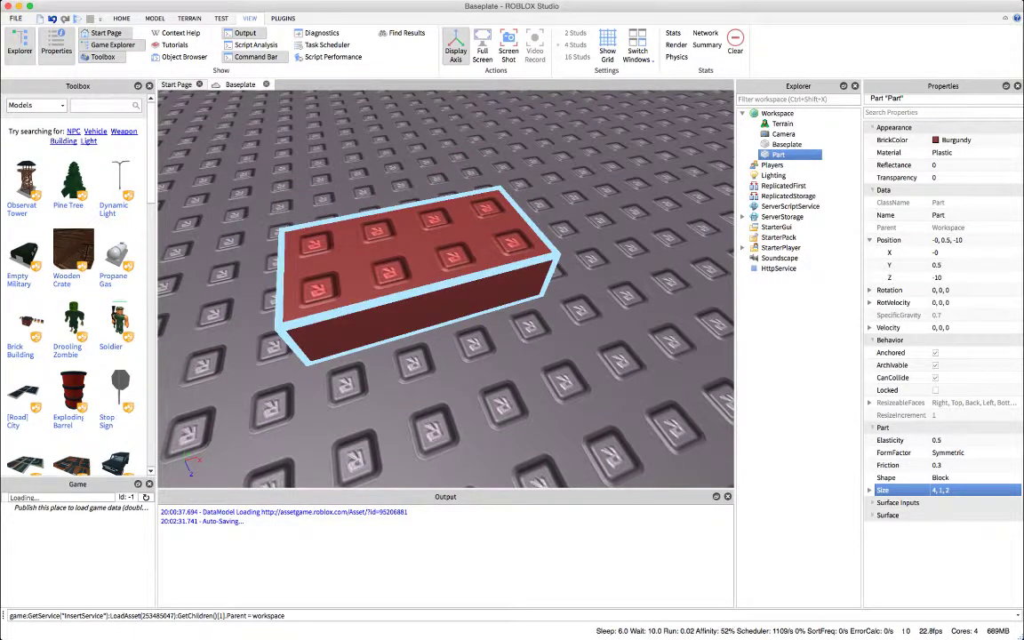
right_click_drag(405, 271, 293, 263)
key("s")
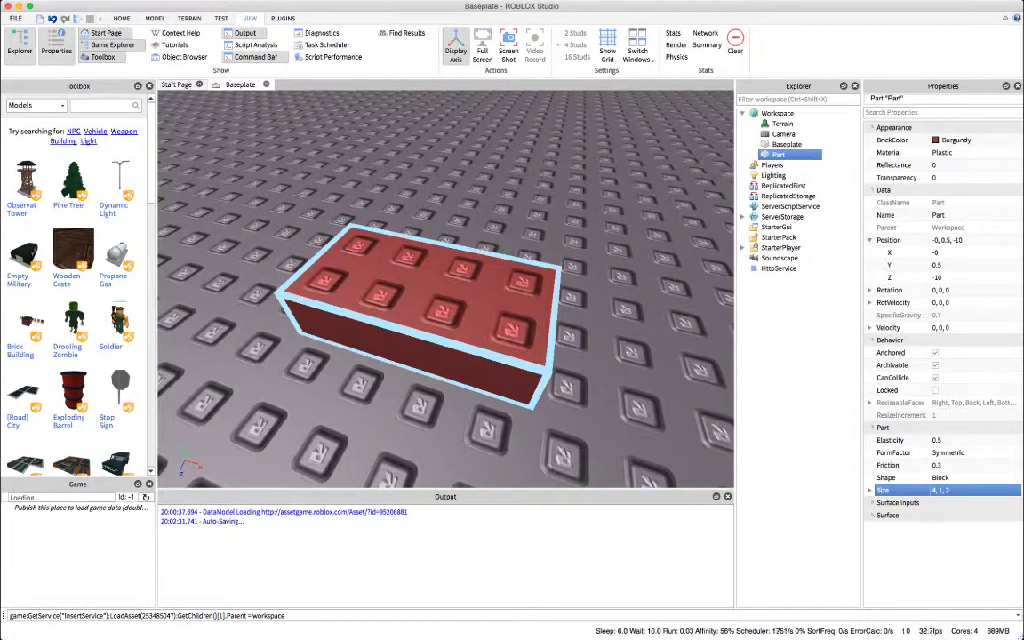
scroll(445, 289, "down", 5)
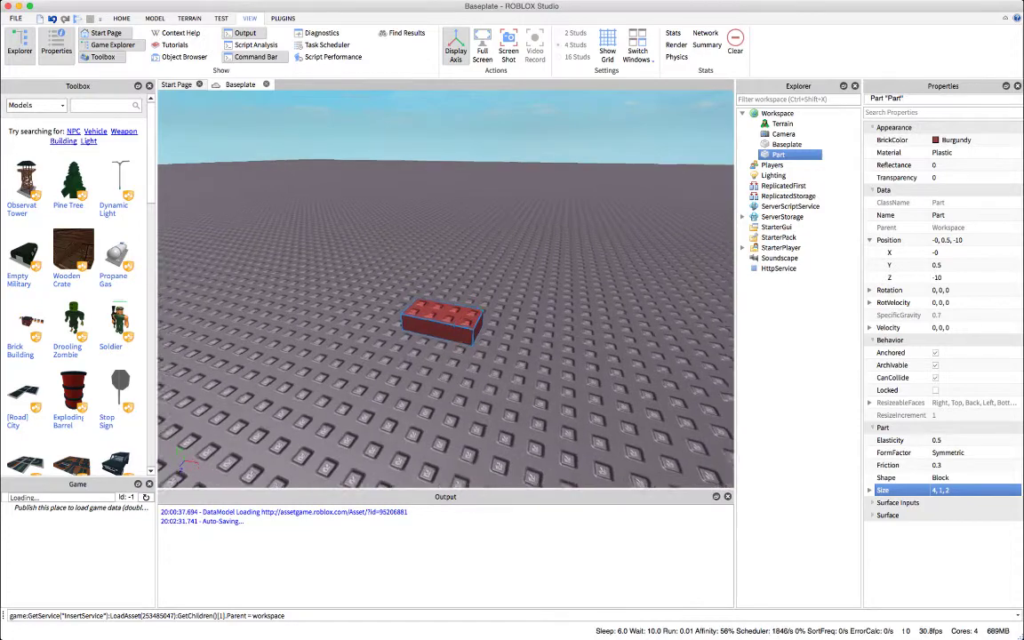
scroll(444, 288, "up", 5)
right_click_drag(444, 289, 435, 333)
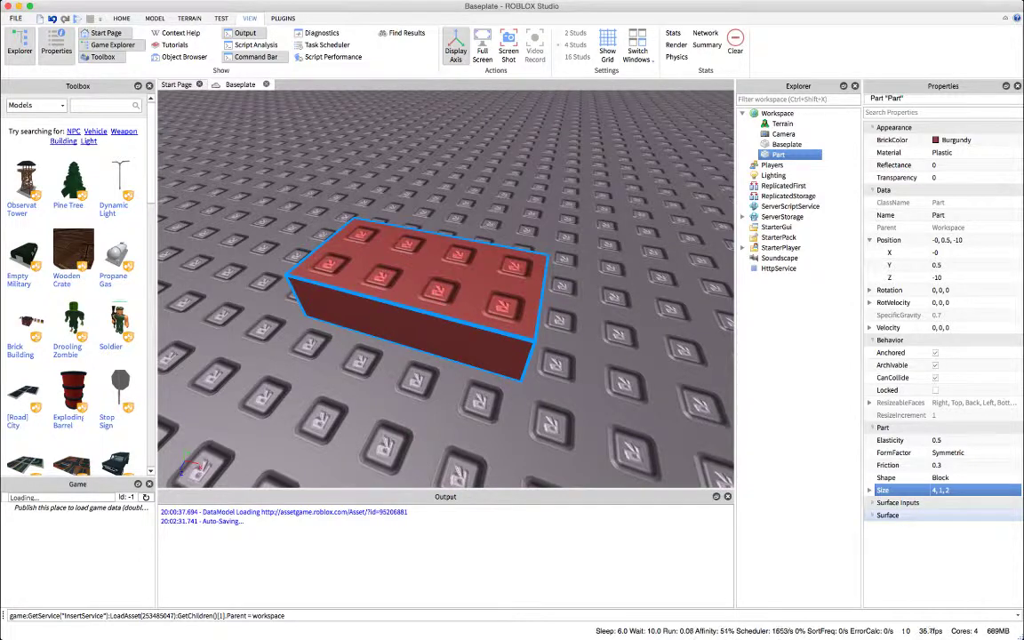
Set both the BottomSurface and the TopSurface of the part to Smooth.
left_click(886, 515)
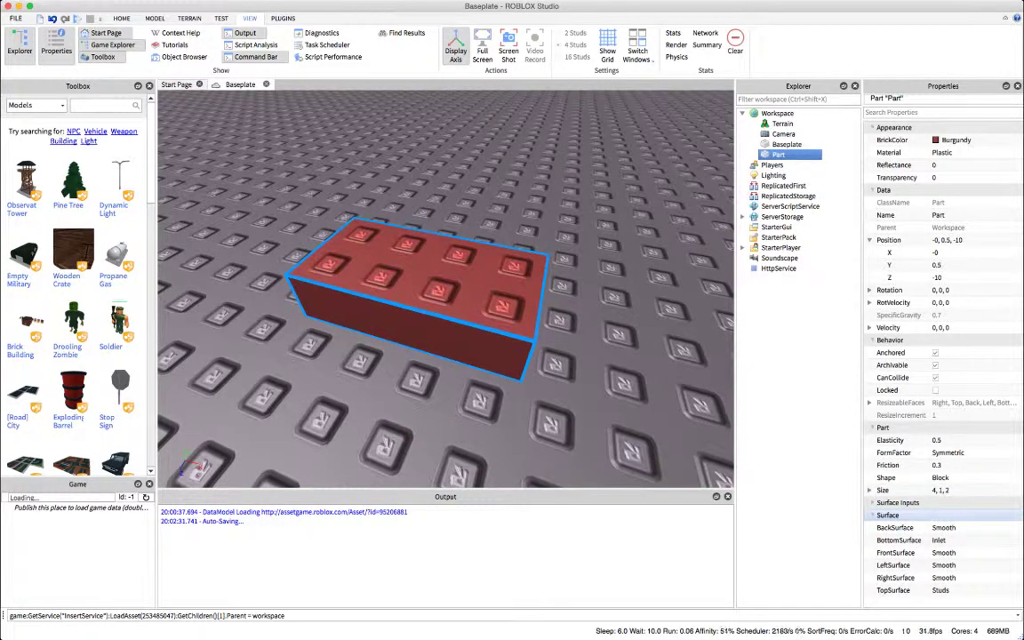
left_click(938, 540)
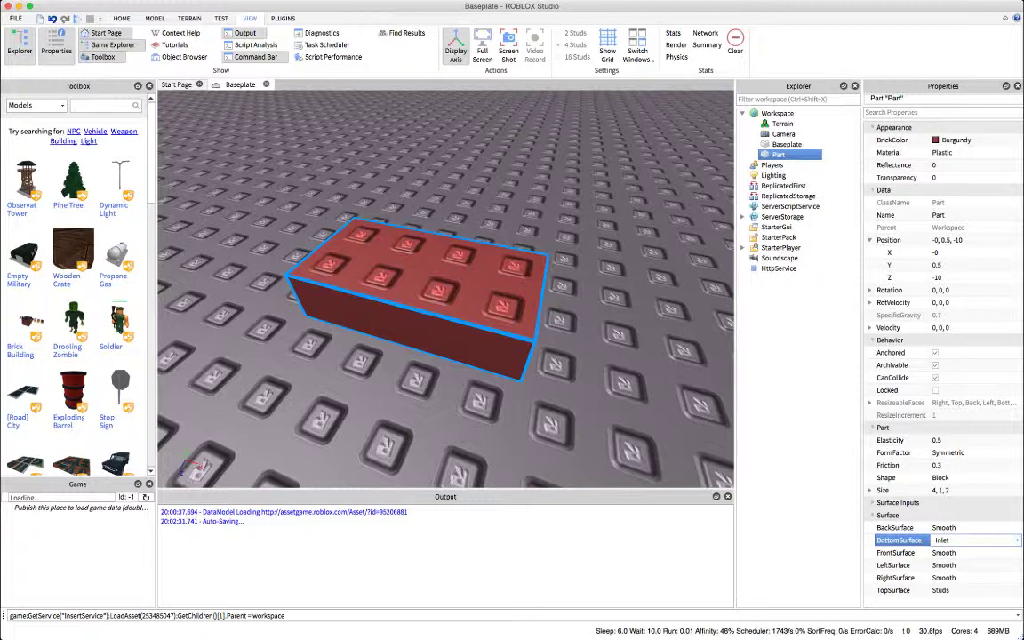
left_click(947, 551)
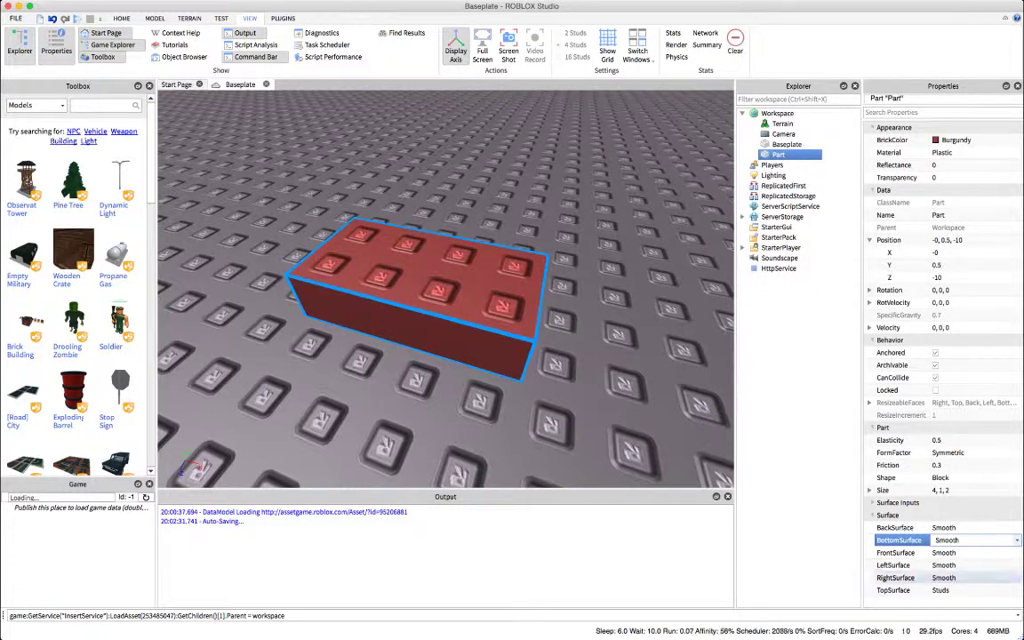
left_click(955, 590)
left_click(948, 530)
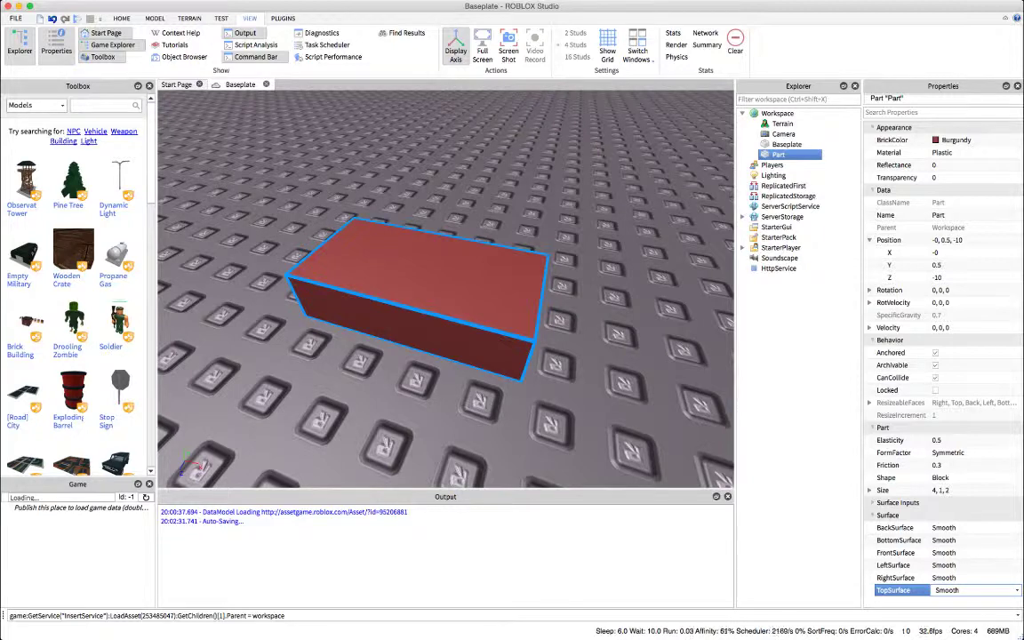
Cycle the part's TopSurface through the other surface types and return it to Smooth.
key("Down")
key("Down")
key("Down")
key("Down")
key("Down")
key("Up")
key("Up")
key("Up")
key("Up")
key("Up")
Move the smooth part along the baseplate to a Z position of -11.
scroll(444, 288, "down", 3)
scroll(444, 289, "up", 2)
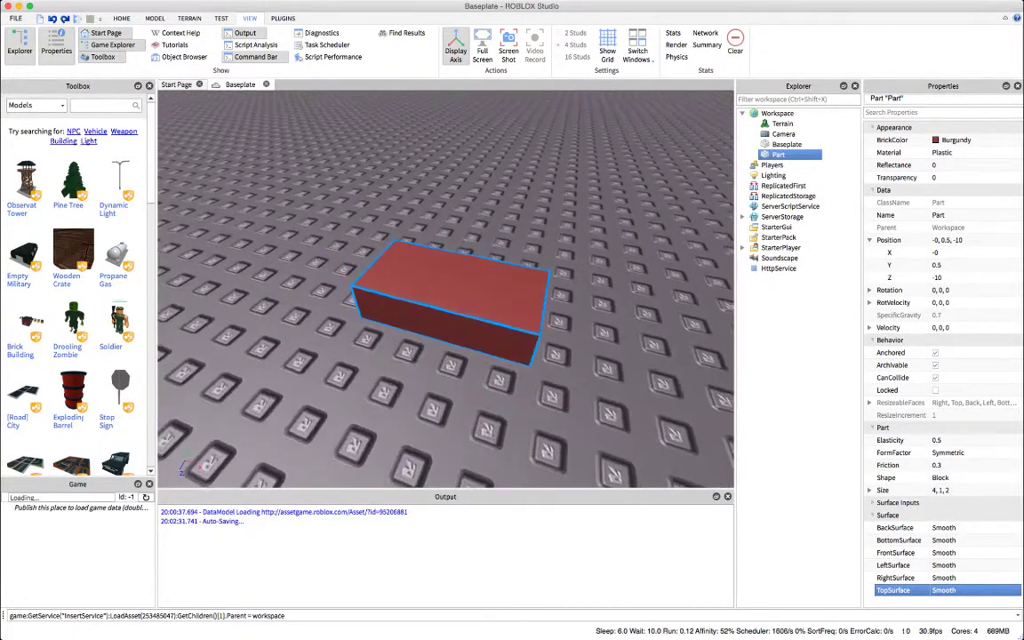
scroll(444, 289, "up", 1)
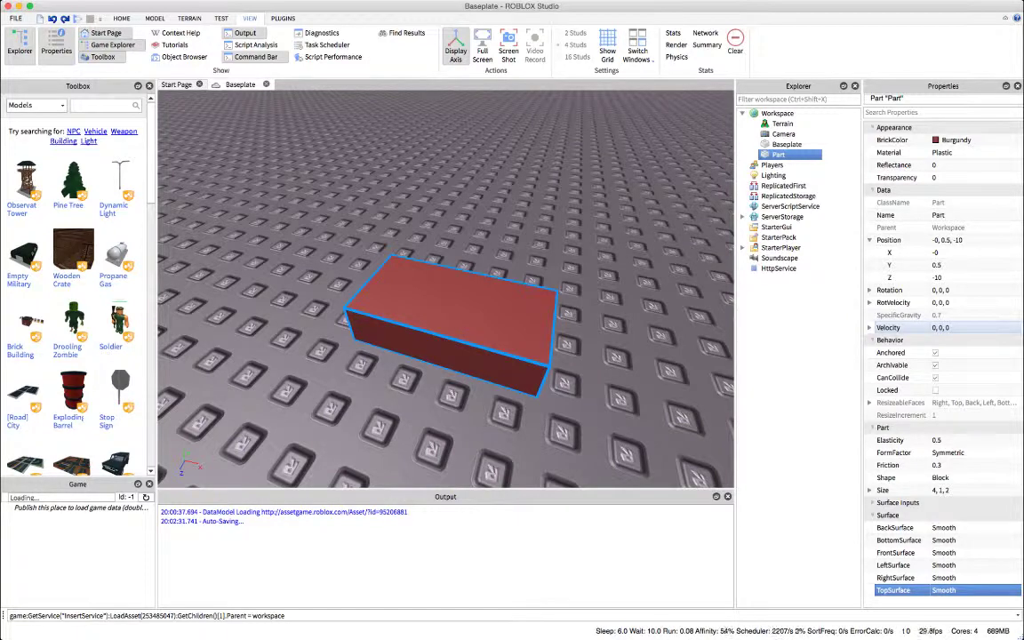
mouse_move(451, 311)
left_mouse_down()
mouse_move(499, 326)
mouse_move(382, 345)
mouse_move(431, 349)
mouse_move(565, 304)
mouse_move(467, 283)
left_mouse_up()
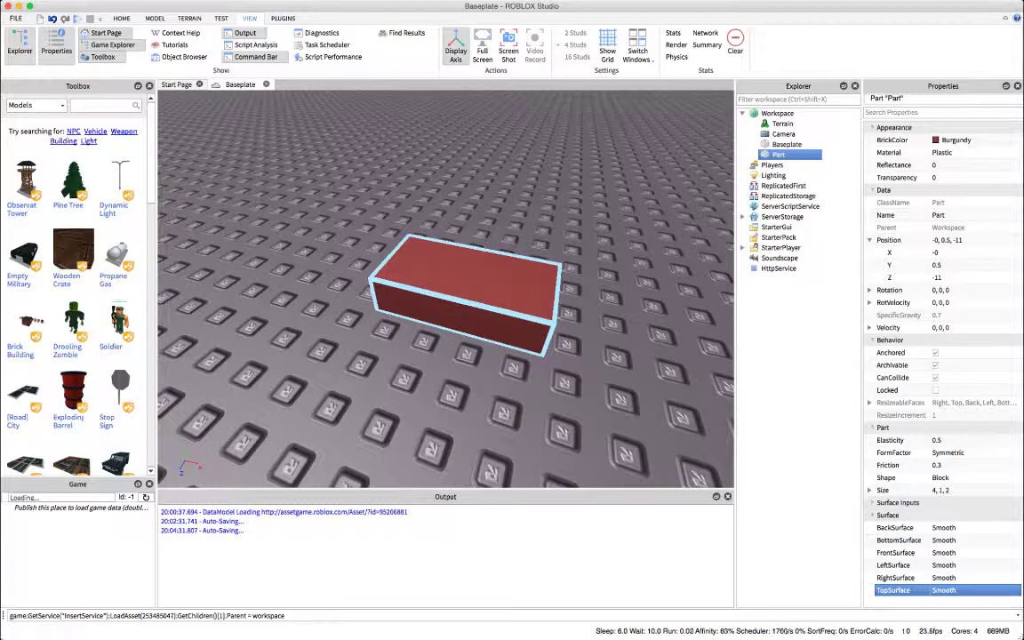